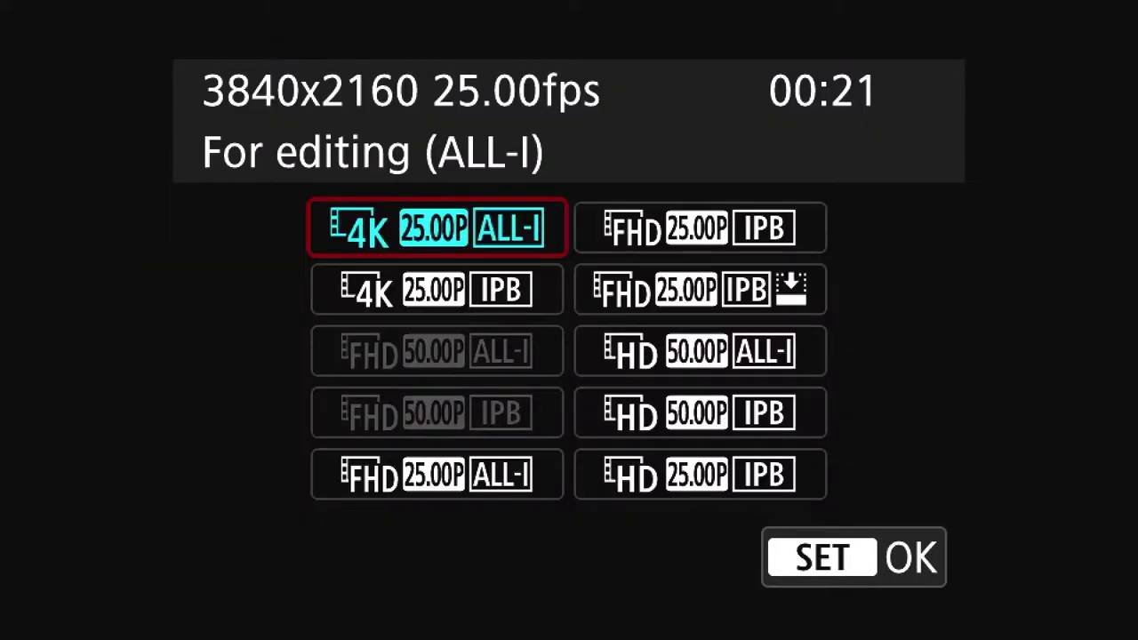
Step: Set the capture resolution to 3840x2160
double_click(317, 598)
type("38")
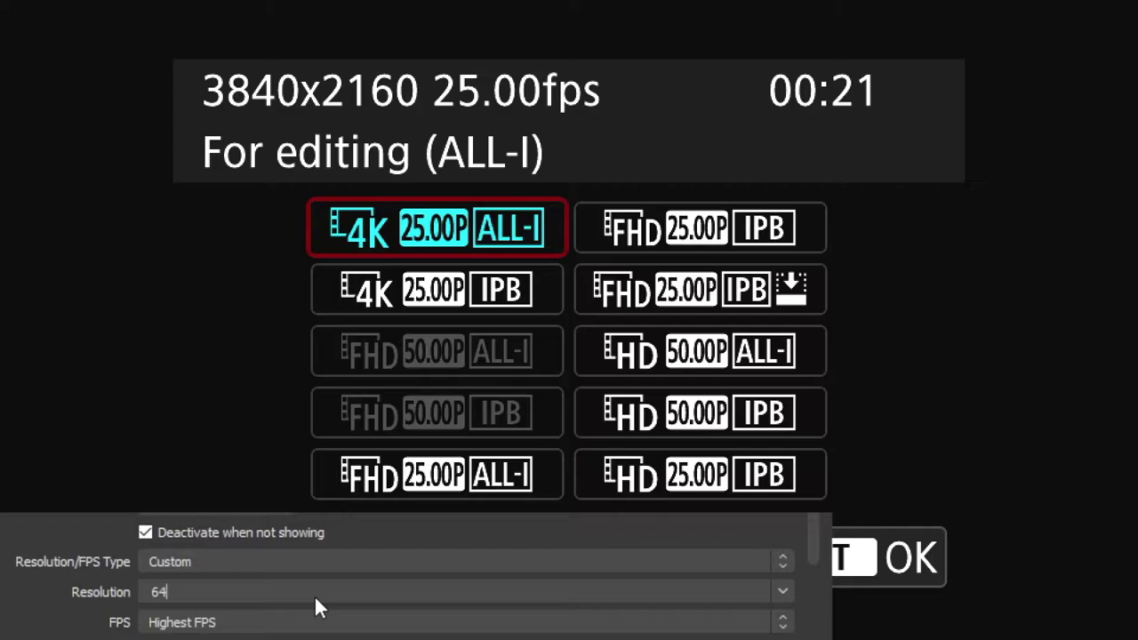
key("BackSpace")
key("BackSpace")
type("3840x2160")
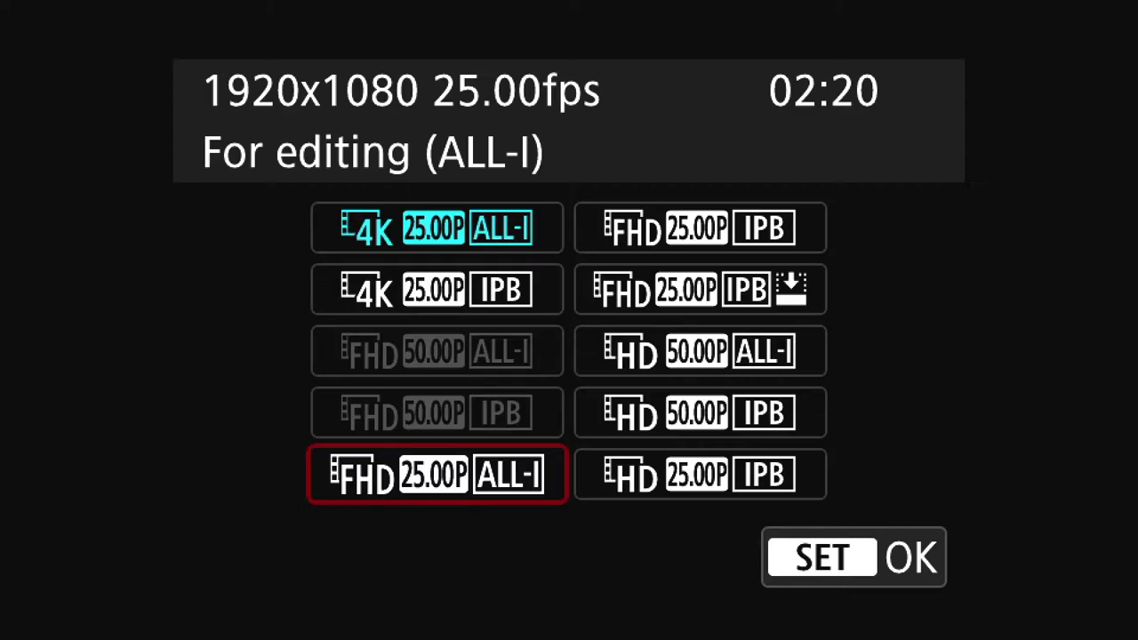
Step: Set the capture frame rate to 25 and confirm 4K 25.00P ALL-I recording quality
left_click(701, 474)
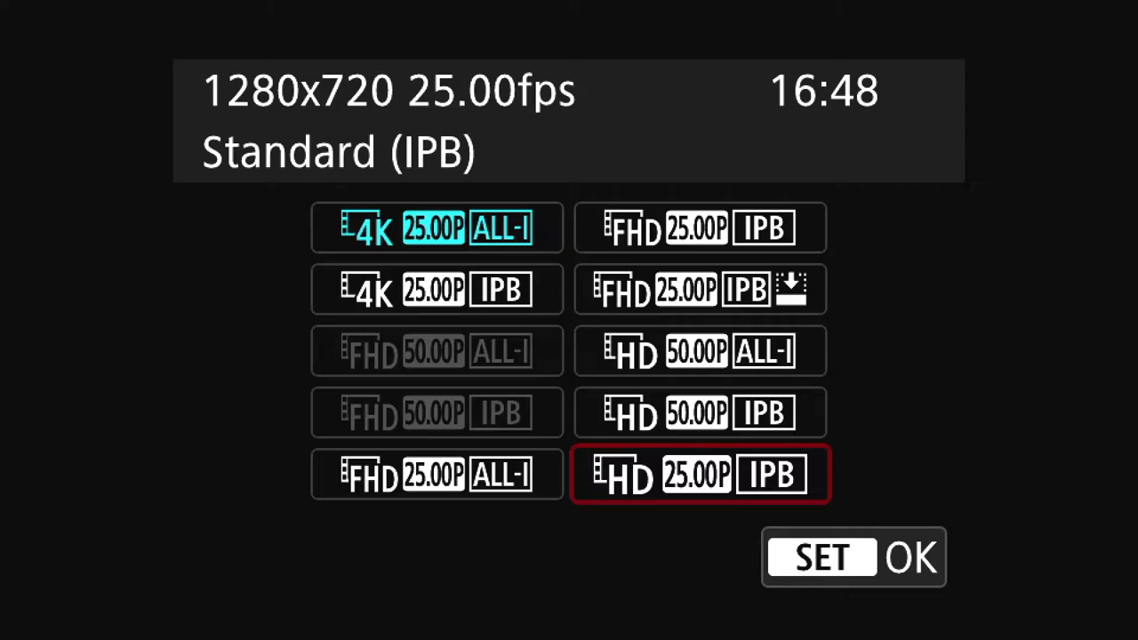
left_click(490, 573)
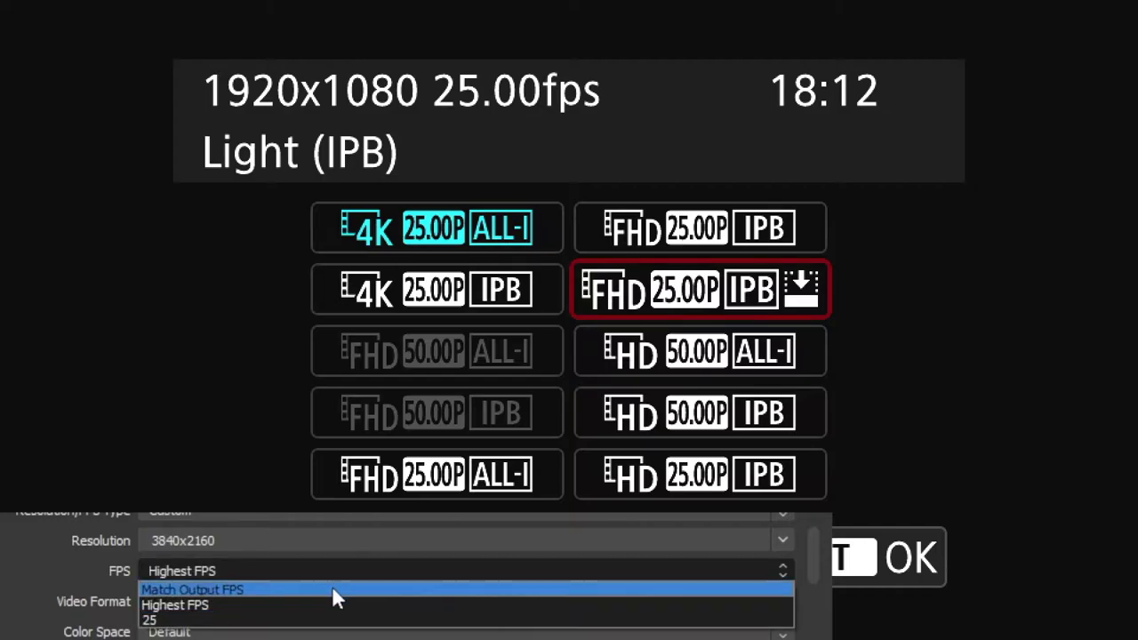
left_click(194, 621)
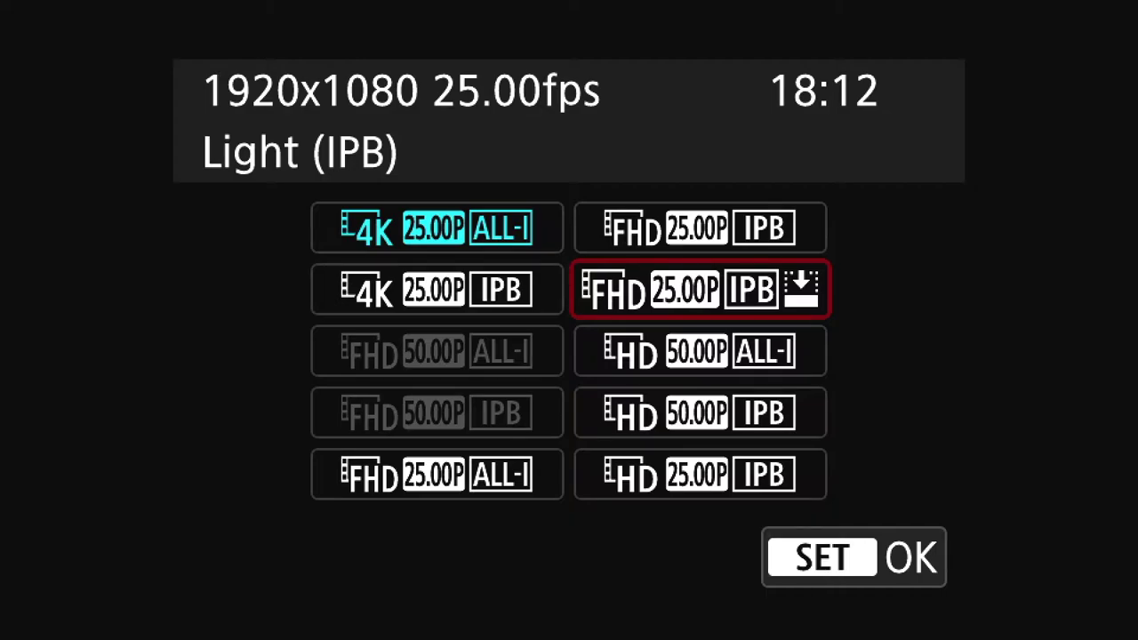
left_click(436, 229)
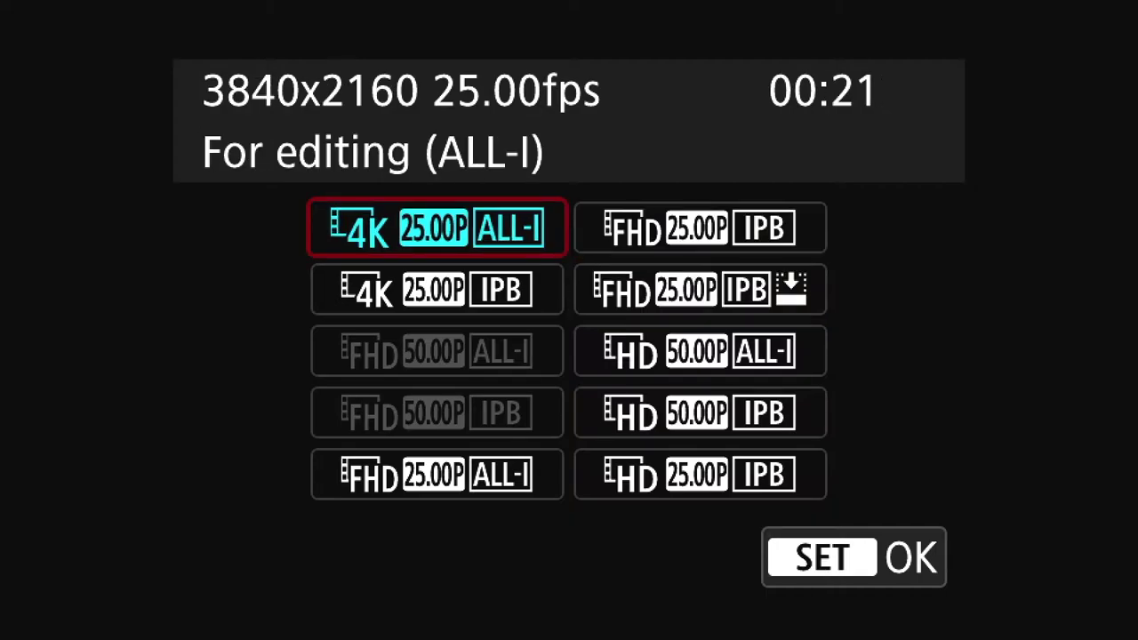
left_click(853, 558)
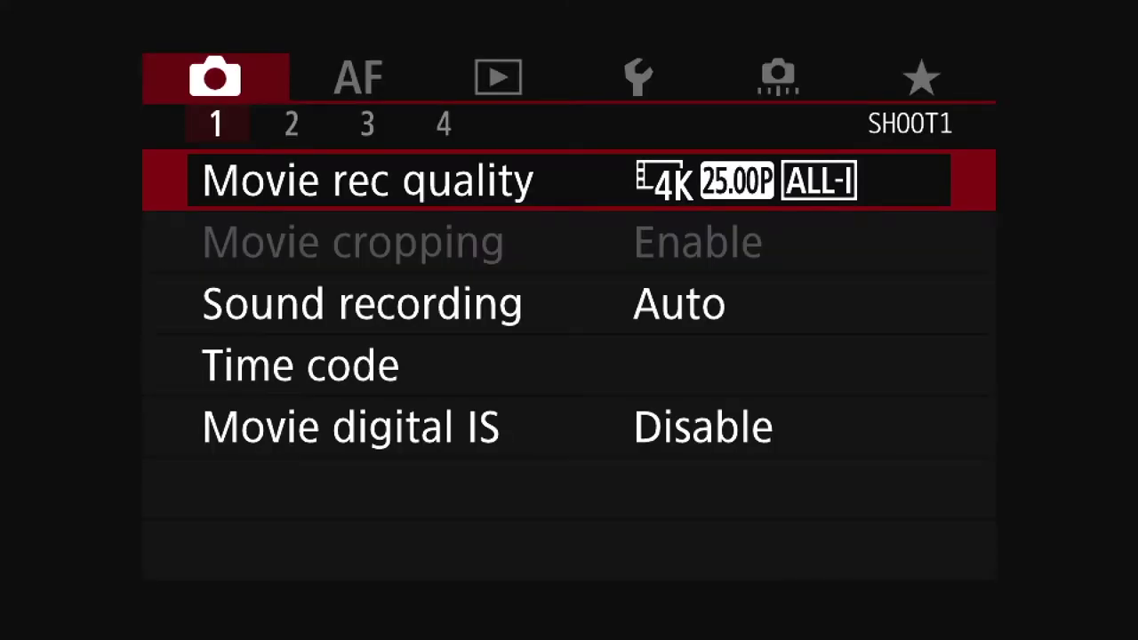
Step: Keep SHOOT4 HDMI display on camera plus monitor
left_click(444, 124)
key("Down")
key("Down")
key("Down")
key("Down")
key("Down")
key("Down")
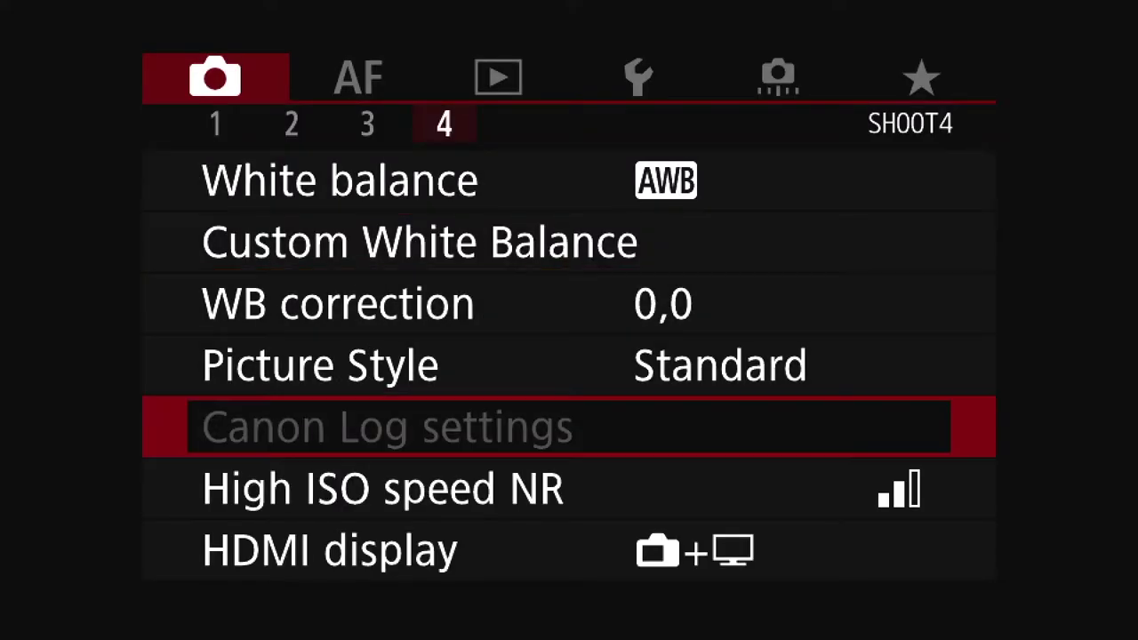
key("Return")
key("Down")
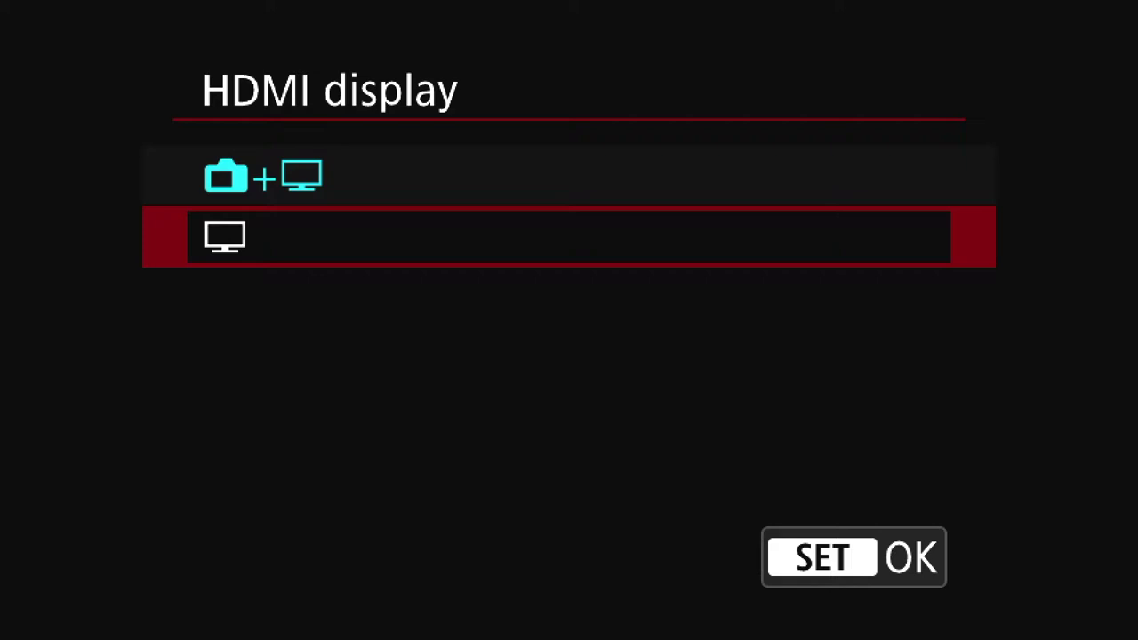
key("Up")
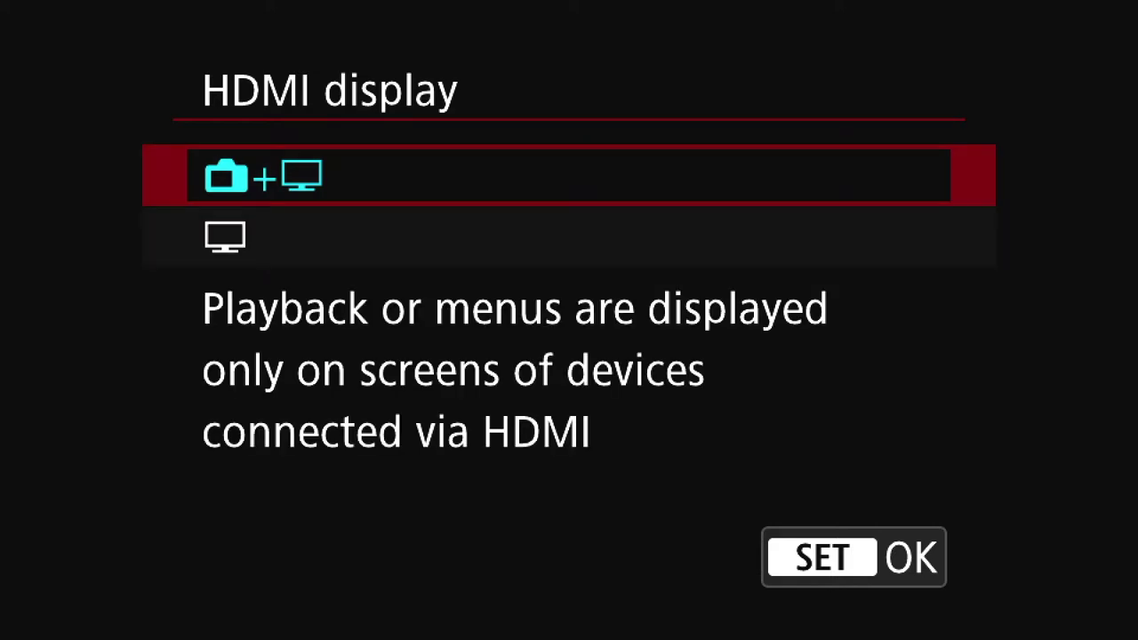
key("Return")
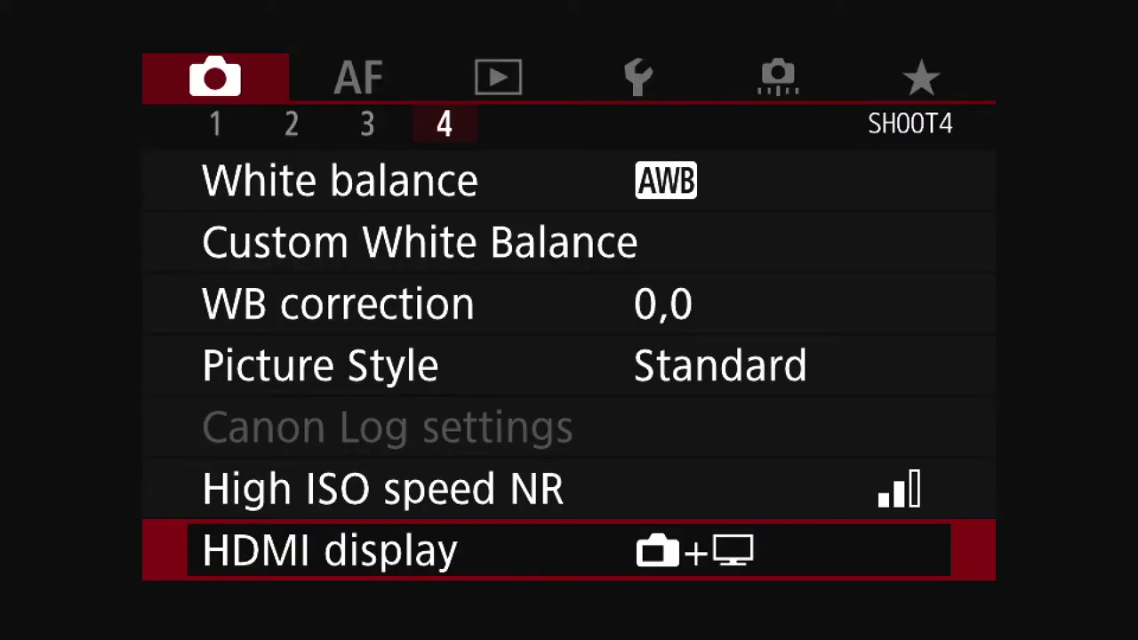
Step: In SET UP2 Power saving, set Auto power off and Viewfinder off to Disable
key("Right")
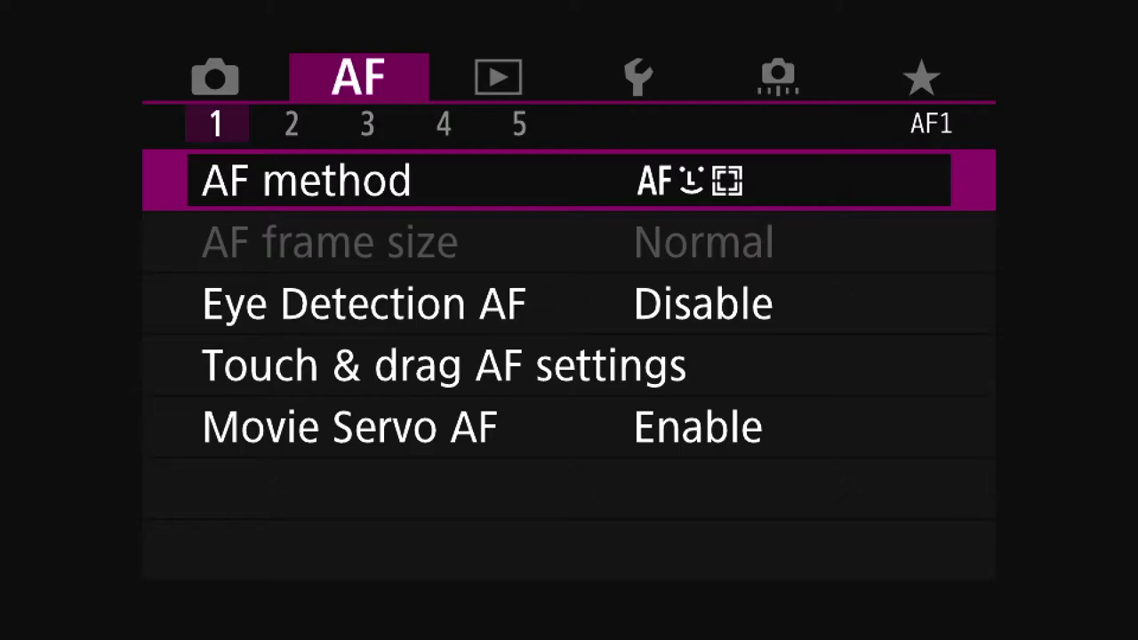
key("Right")
key("Right")
key("Right")
key("Right")
key("Right")
key("Right")
key("Right")
key("Right")
key("Right")
key("Right")
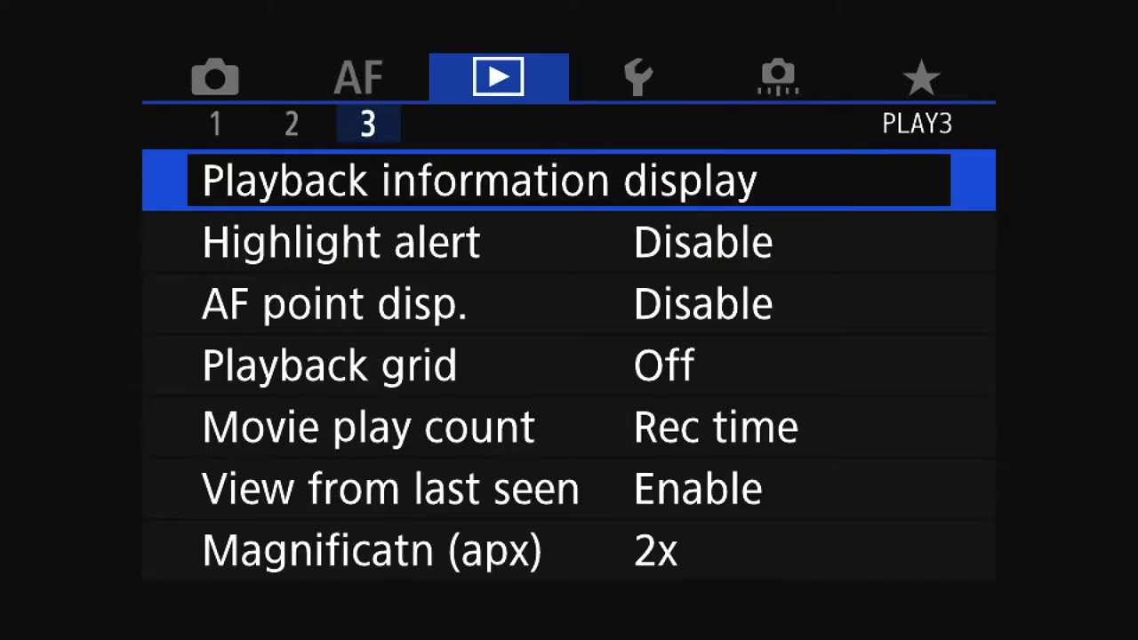
key("Left")
key("Left")
key("Right")
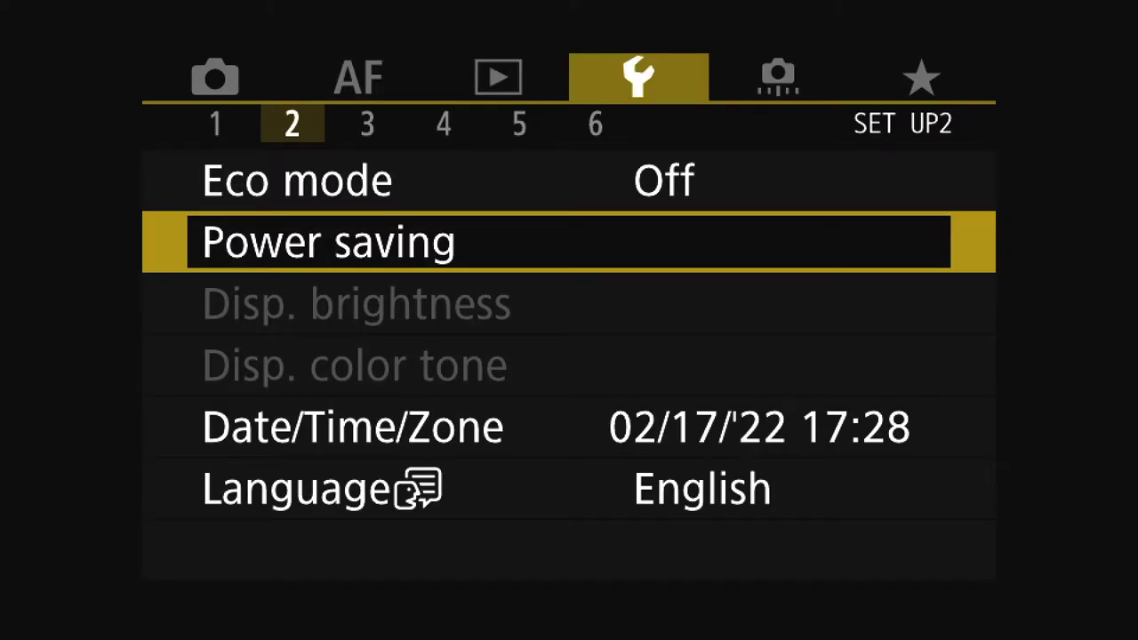
key("Return")
key("Down")
key("Return")
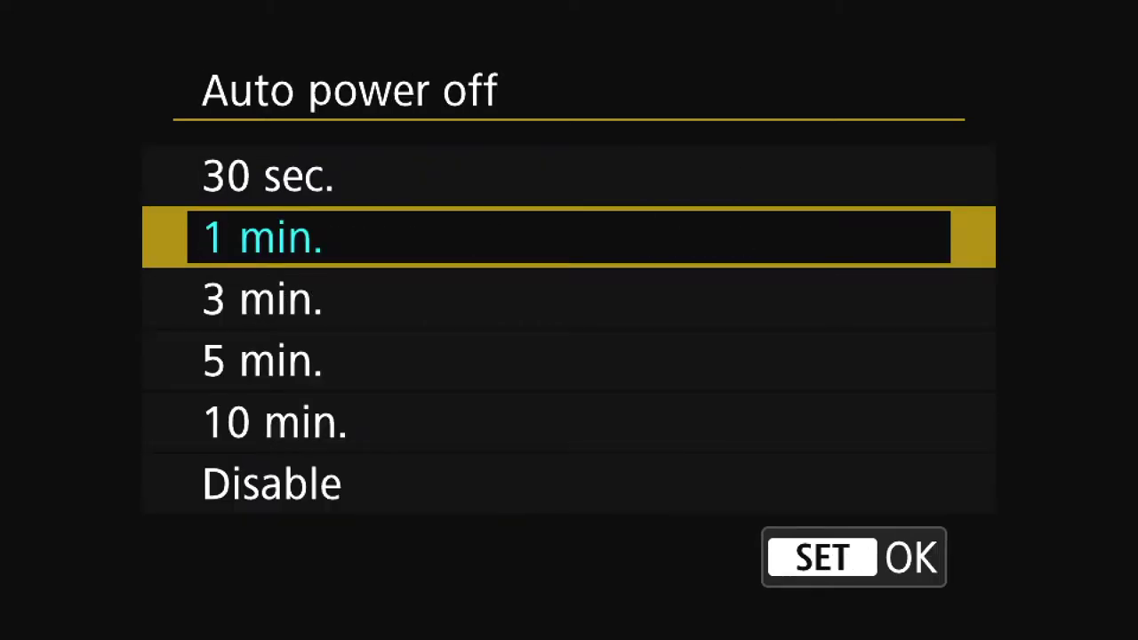
key("Down")
key("Down")
key("Down")
key("Down")
key("Return")
key("Down")
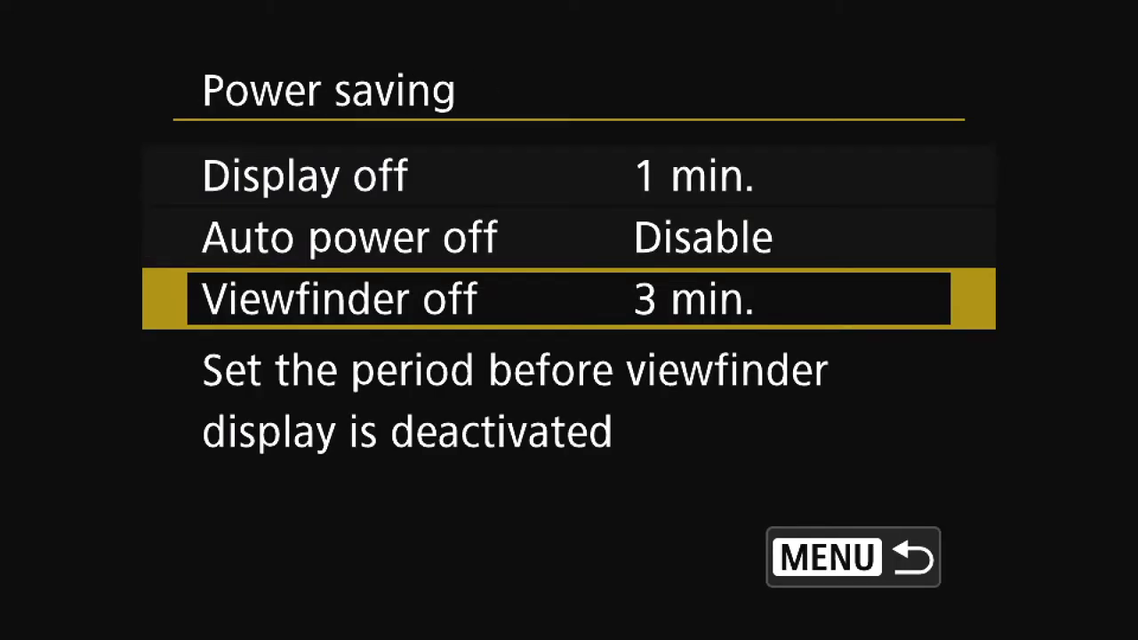
key("Return")
Step: Set Display off to 30 min. and leave Power saving
key("Down")
key("Return")
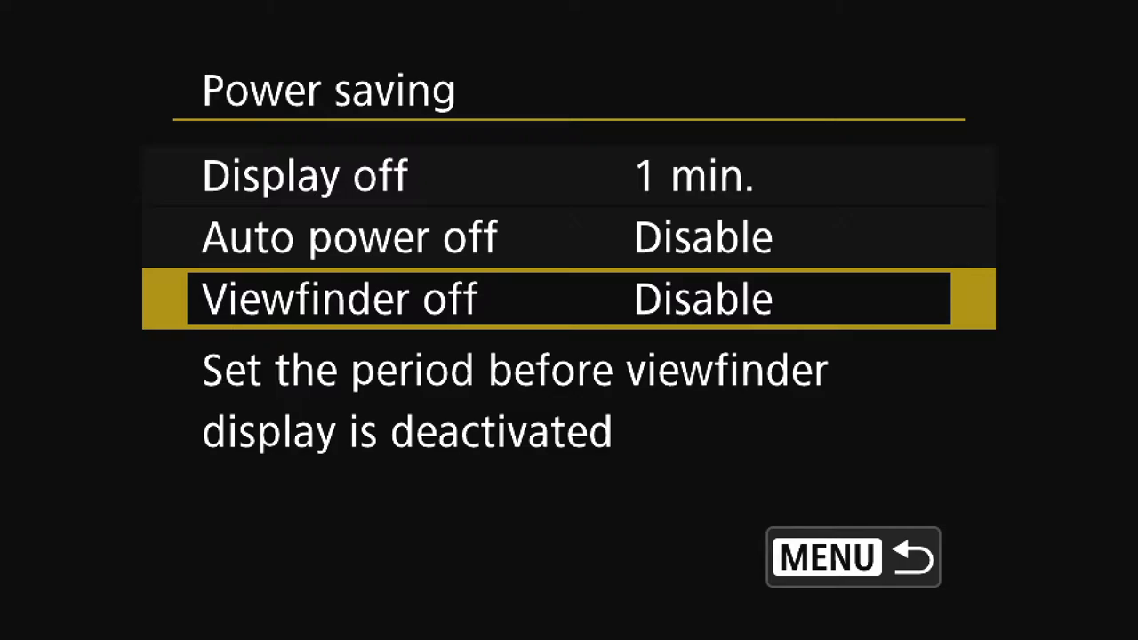
key("Up")
key("Up")
key("Return")
key("Down")
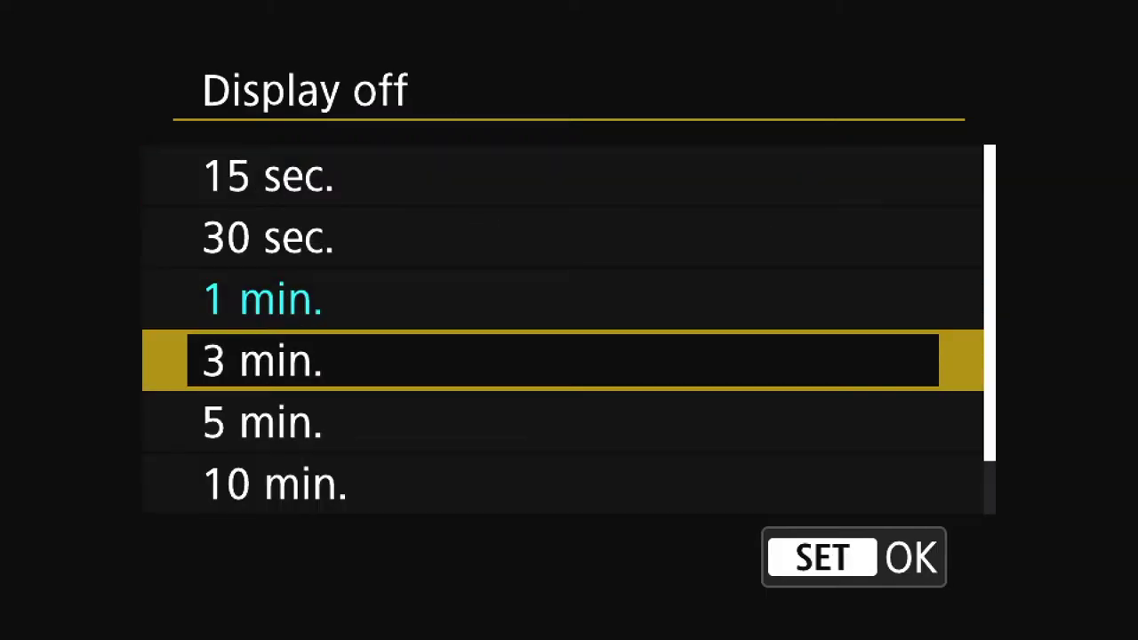
key("Down")
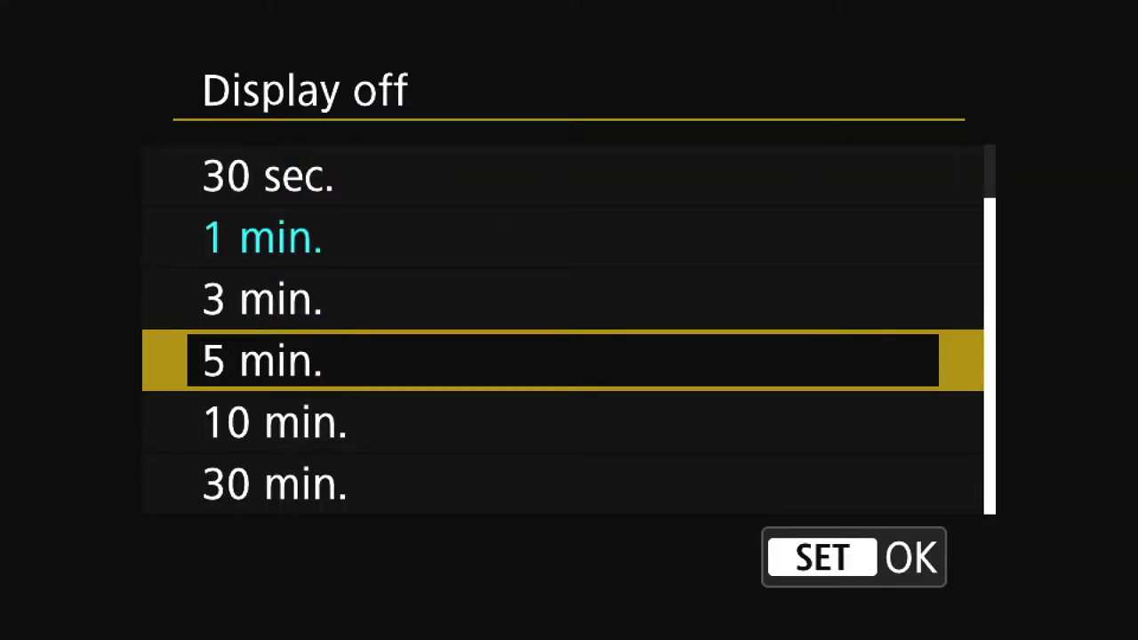
key("Down")
key("Down")
key("Return")
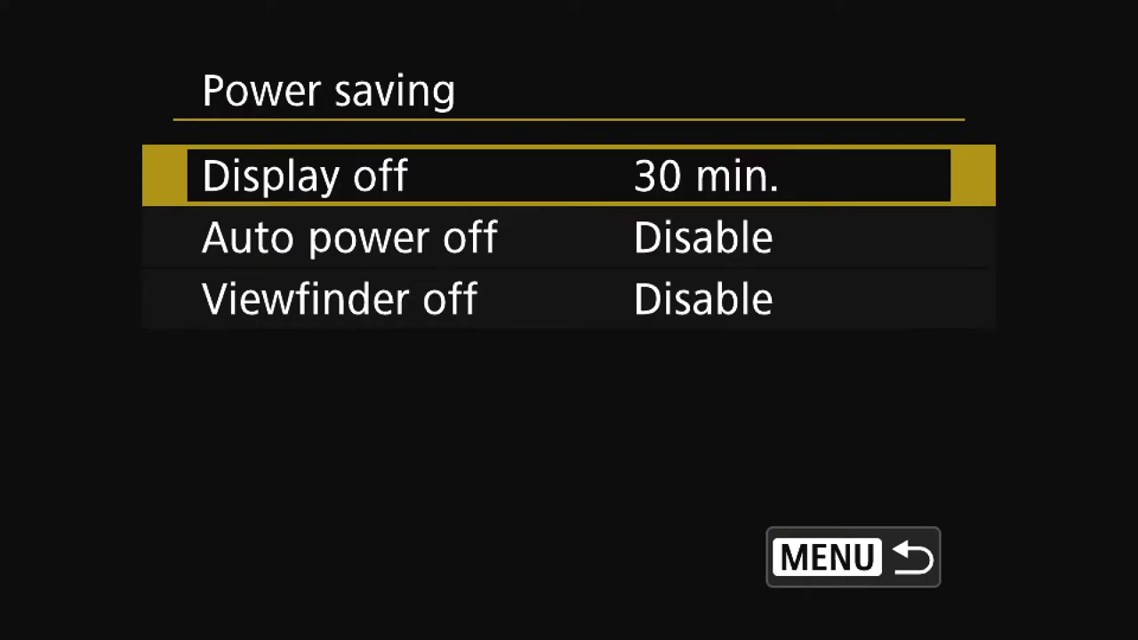
key("Escape")
key("Right")
key("Right")
key("Right")
key("Right")
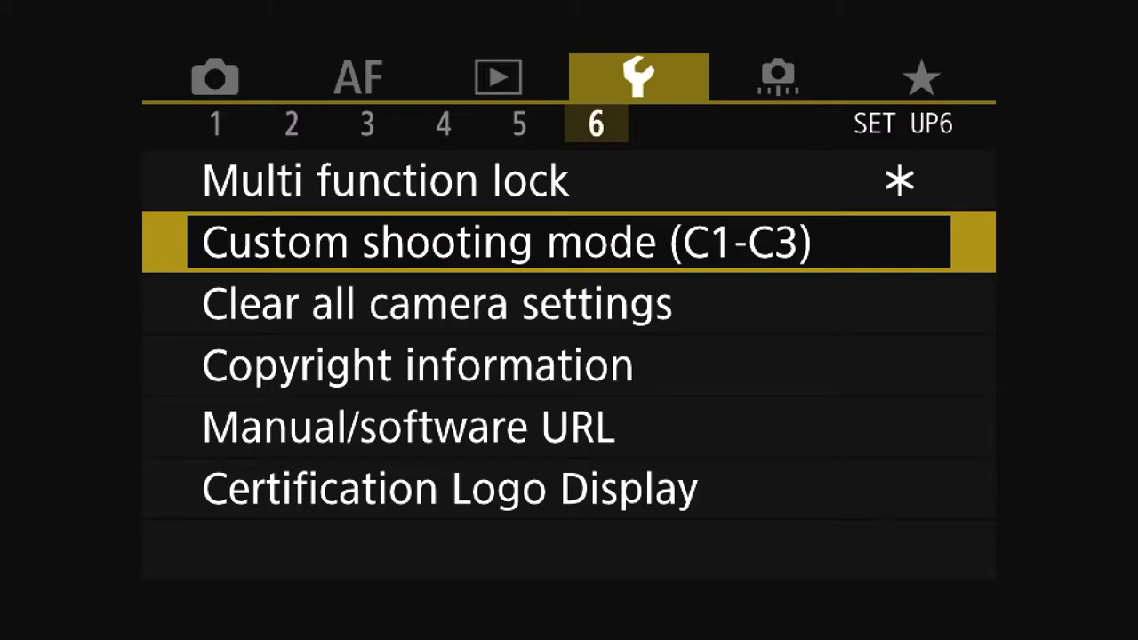
Step: Register the current camera settings to custom shooting mode C3
key("Return")
key("Return")
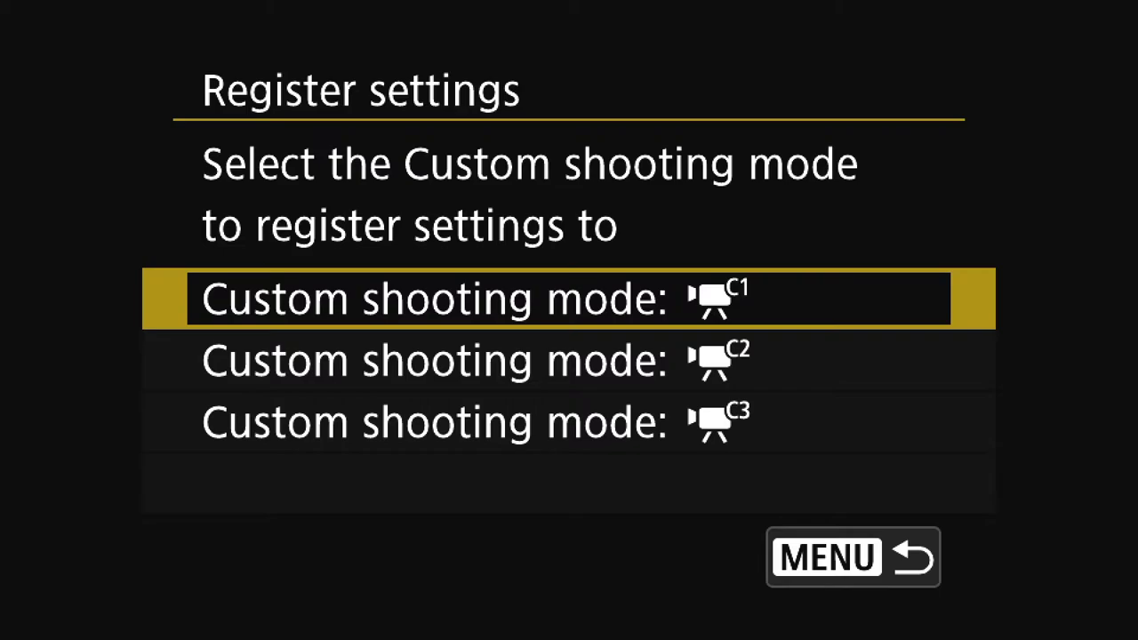
key("Down")
key("Down")
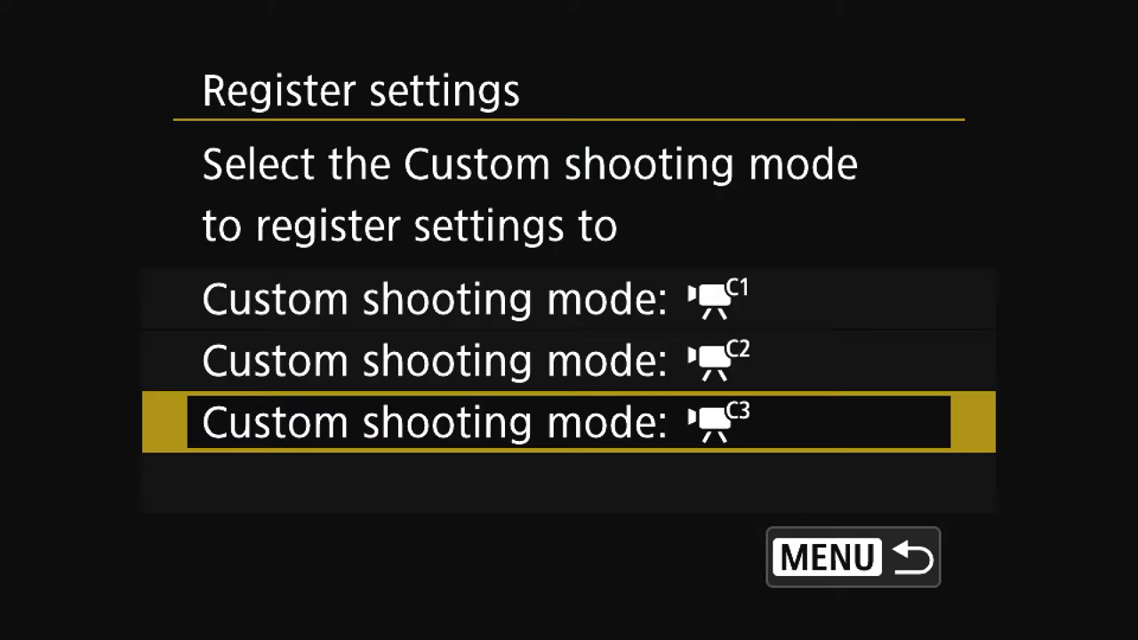
key("Return")
key("Right")
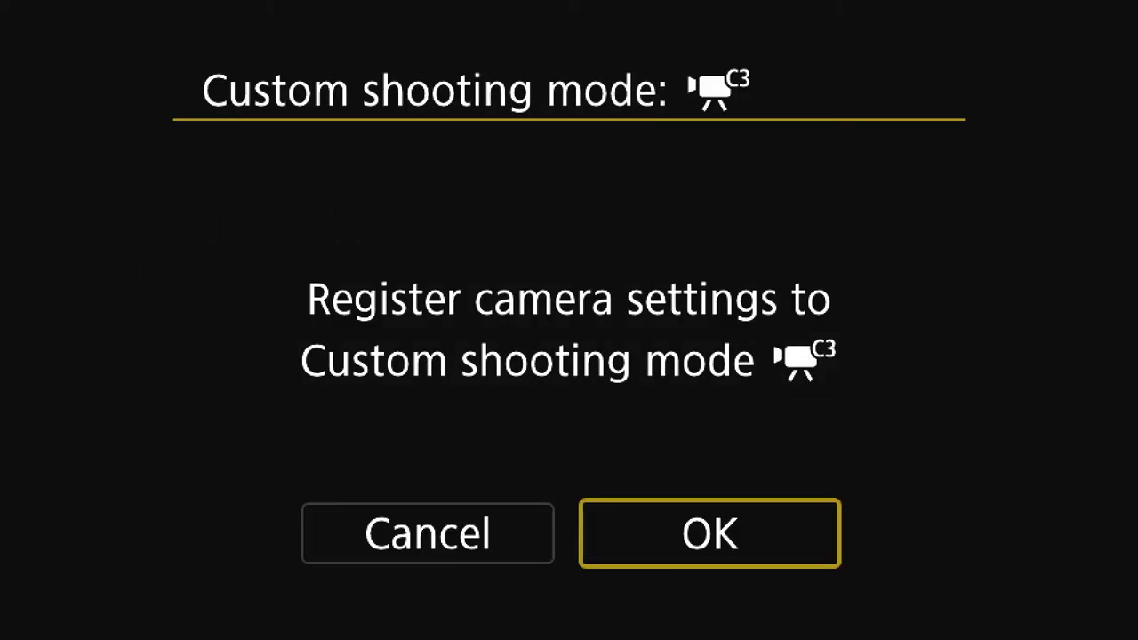
key("Return")
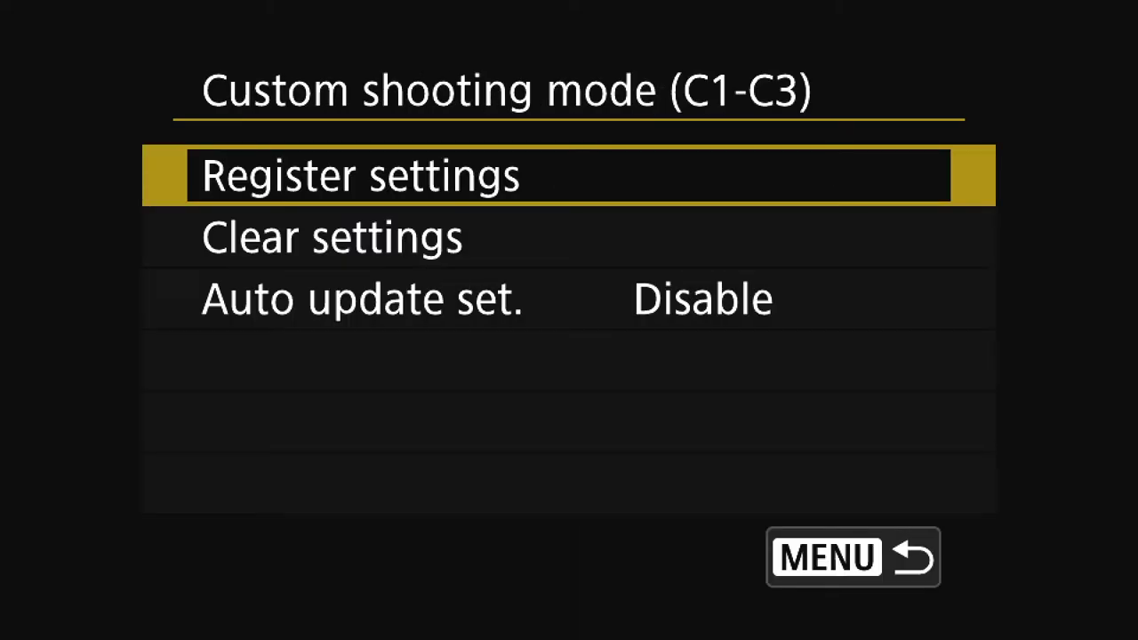
key("Escape")
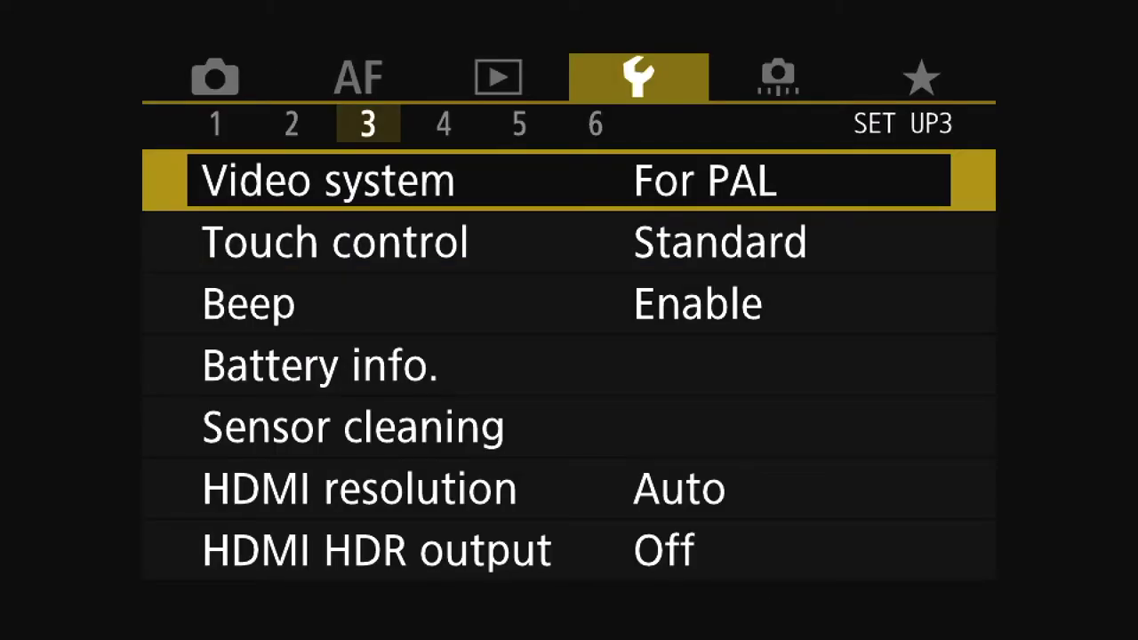
Step: Keep the Video system set to For PAL
key("Return")
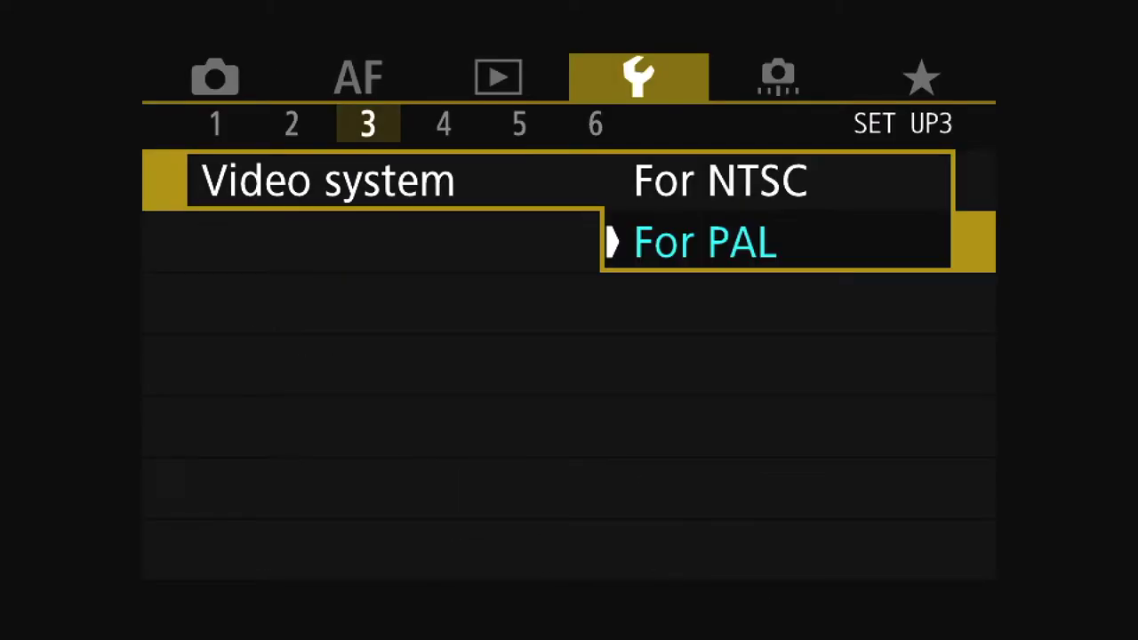
key("Return")
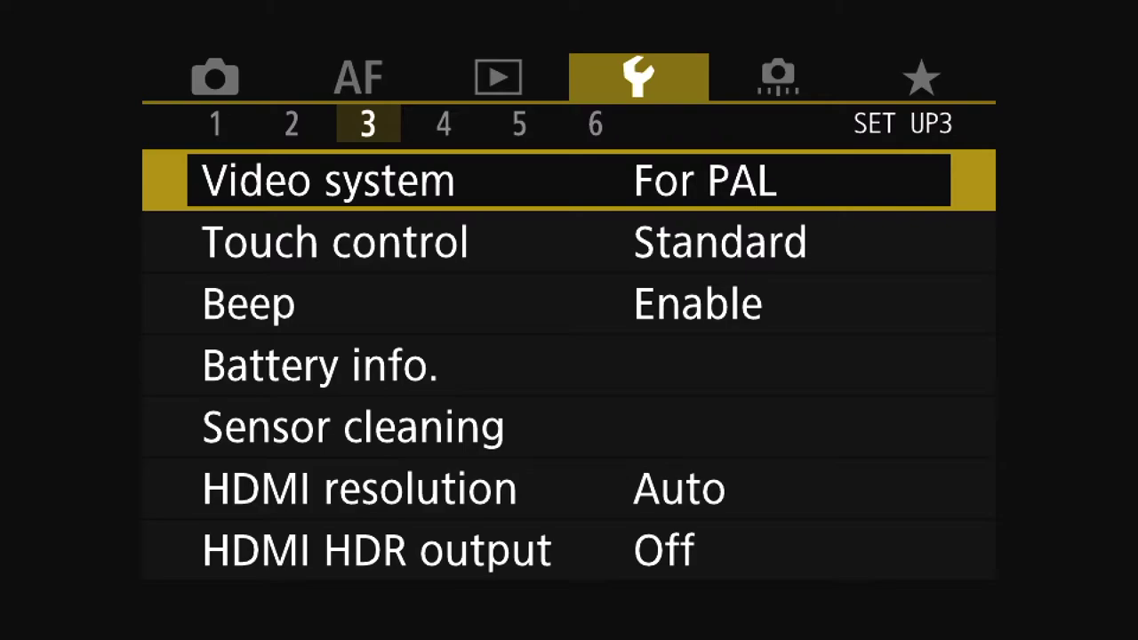
key("Return")
key("Return")
key("Down")
key("Down")
key("Down")
key("Down")
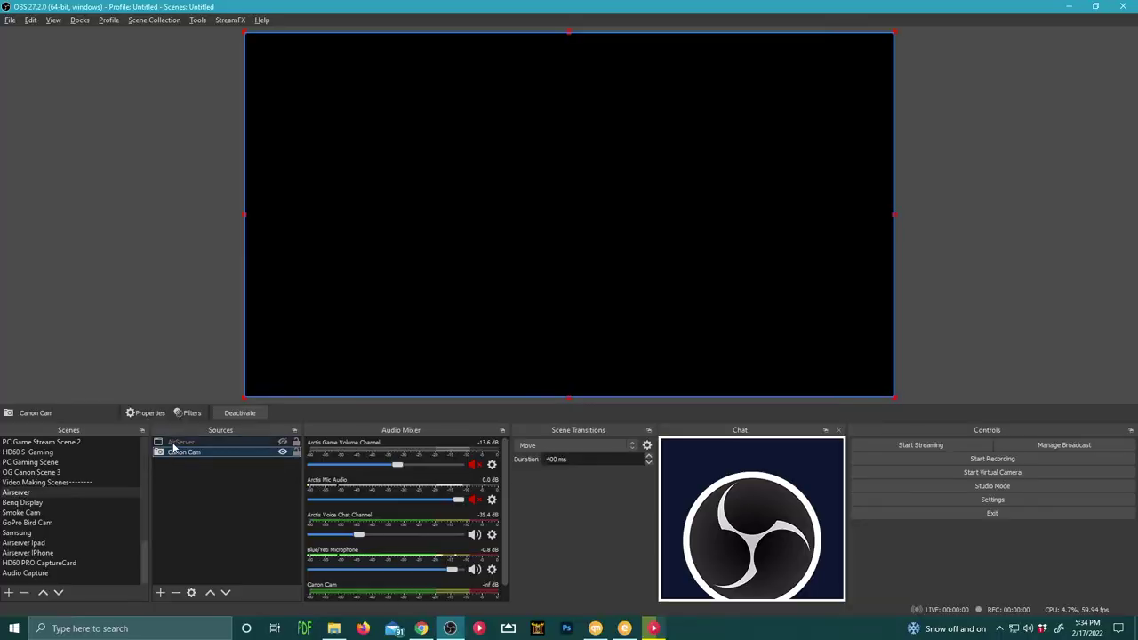
Step: Change the Canon Cam source's Resolution property to 3840x2160 and apply
double_click(184, 452)
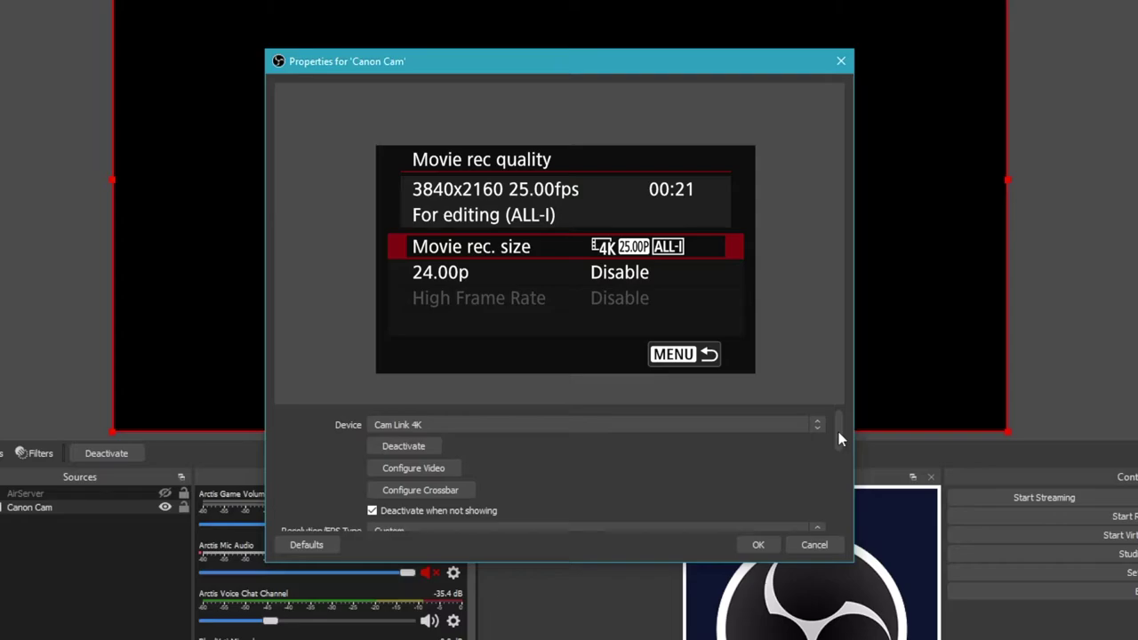
left_click_drag(839, 438, 492, 494)
type("64")
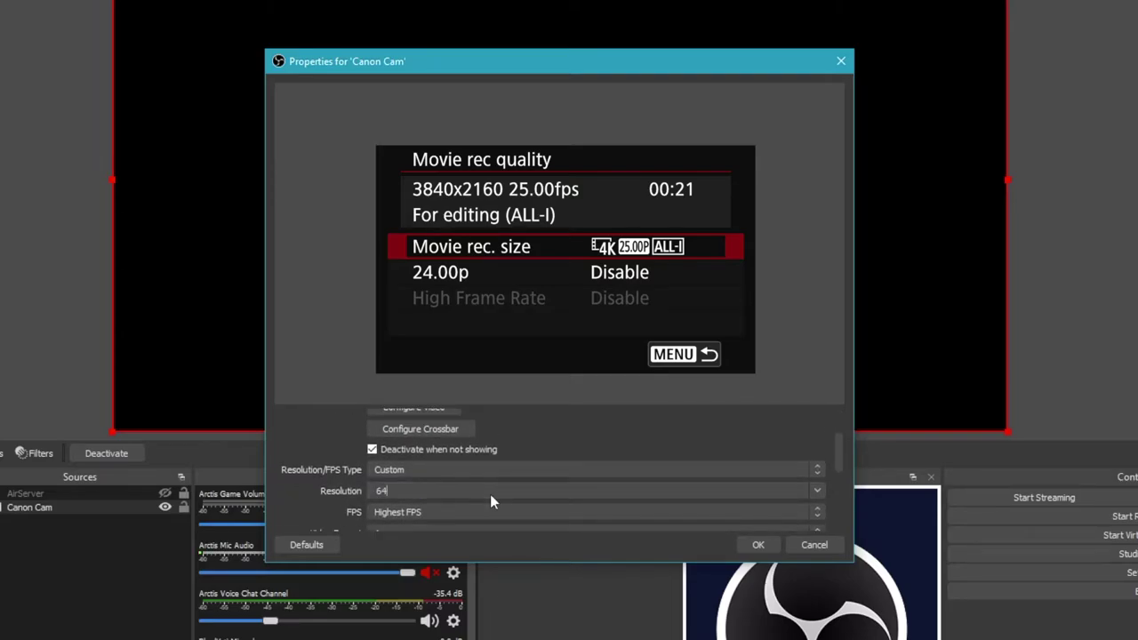
key("BackSpace")
key("BackSpace")
type("3840x2160")
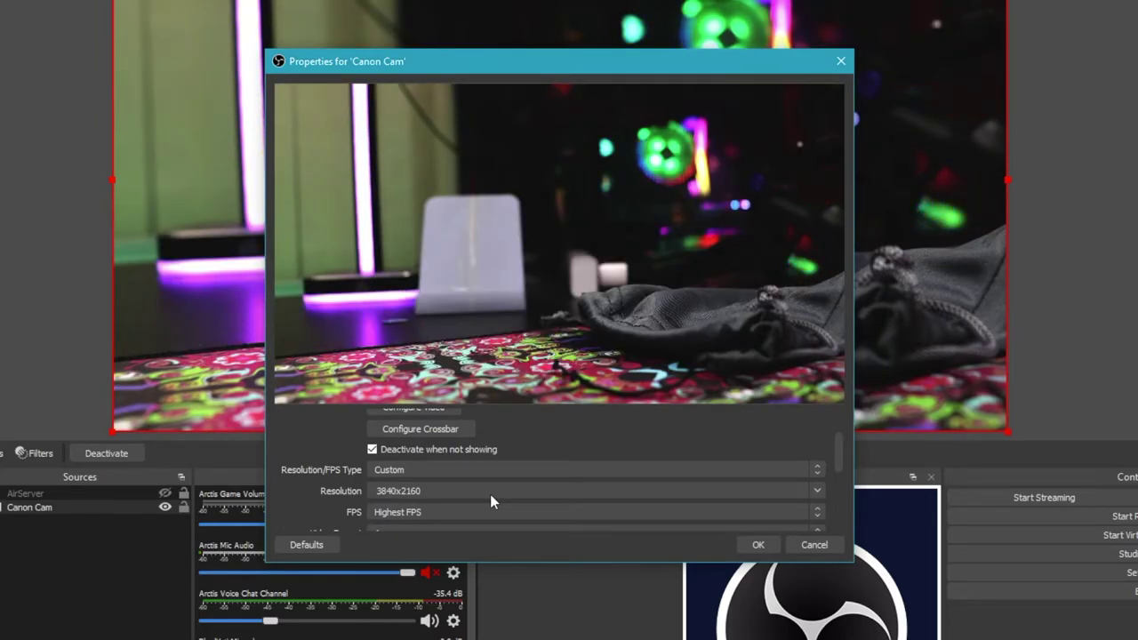
key("Return")
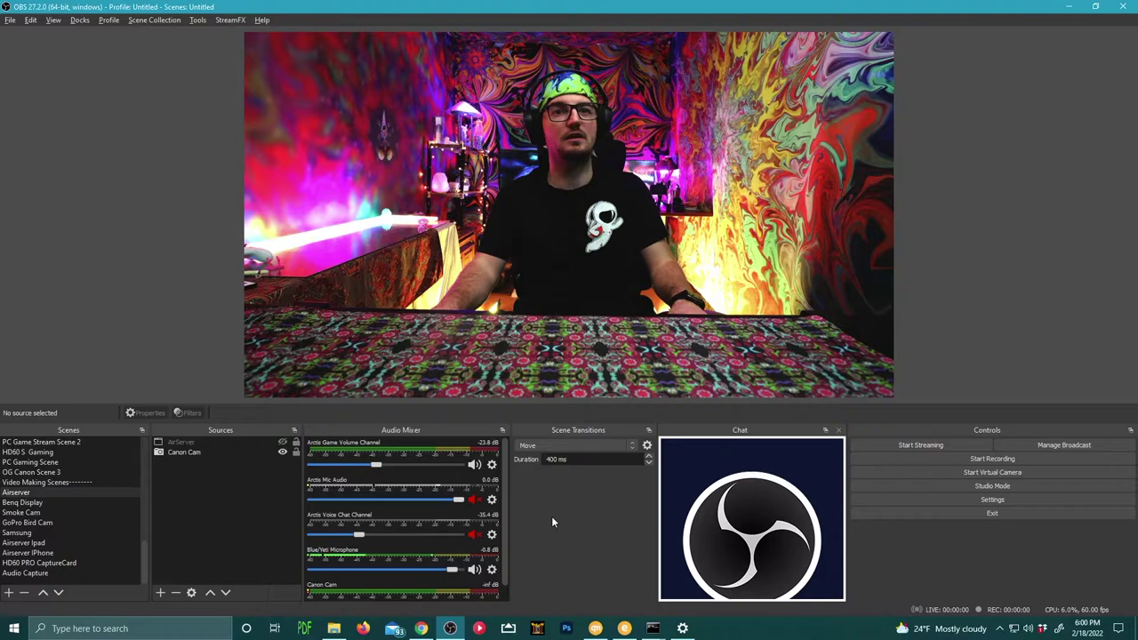
right_click(187, 455)
left_click(211, 434)
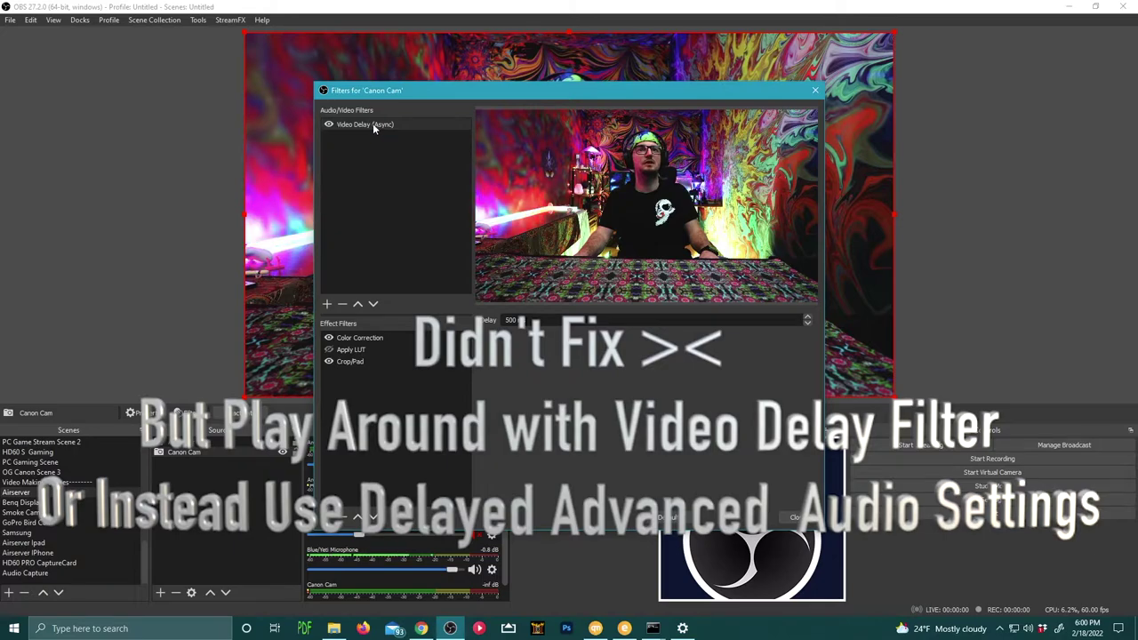
key("Escape")
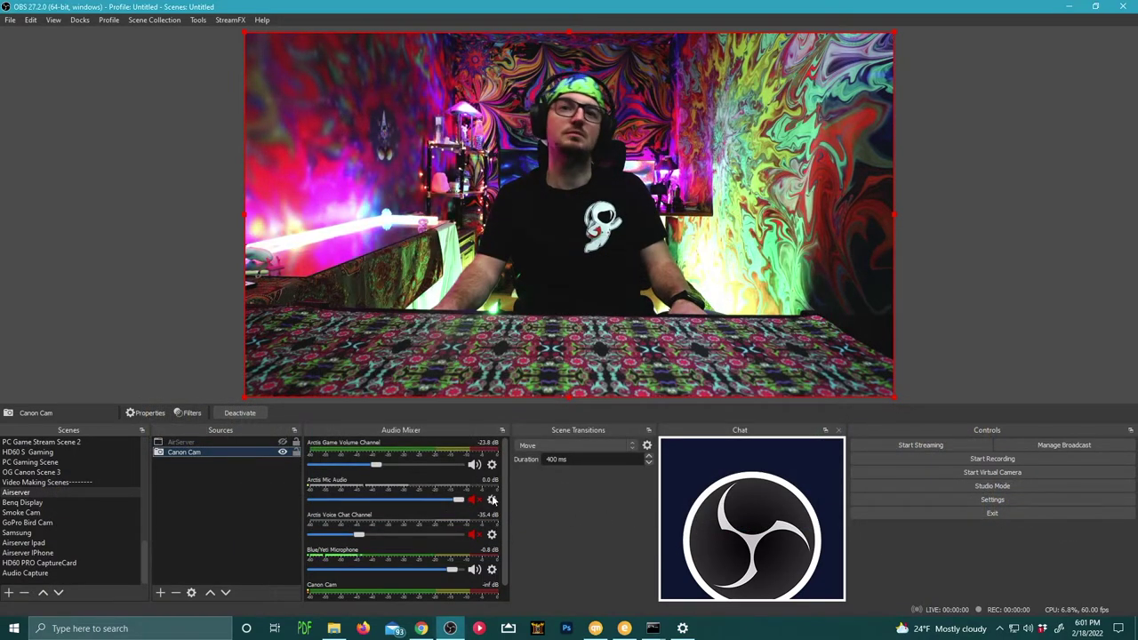
left_click(491, 499)
left_click(534, 488)
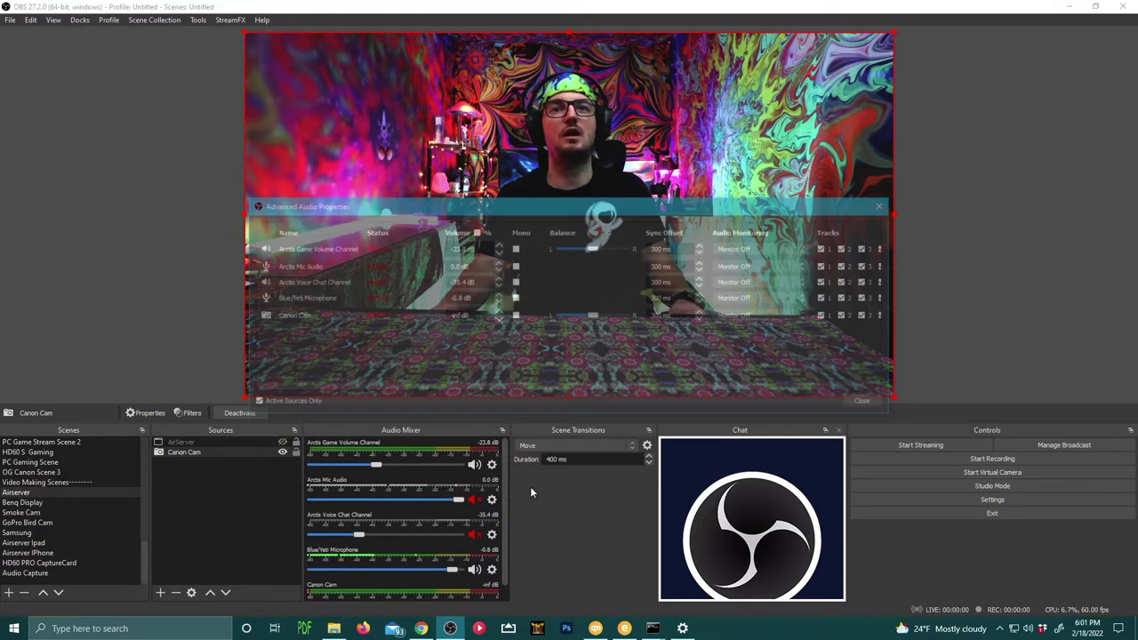
key("Escape")
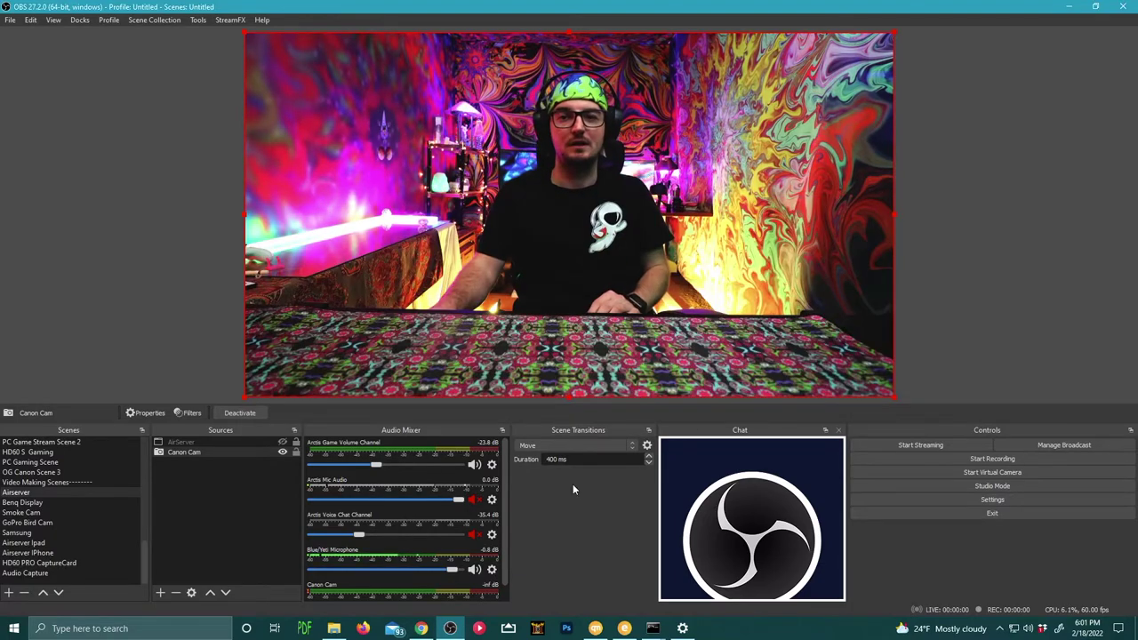
Step: Open Advanced Audio Properties from the Arctis Mic Audio gear and check the 300 ms sync offset
left_click(492, 500)
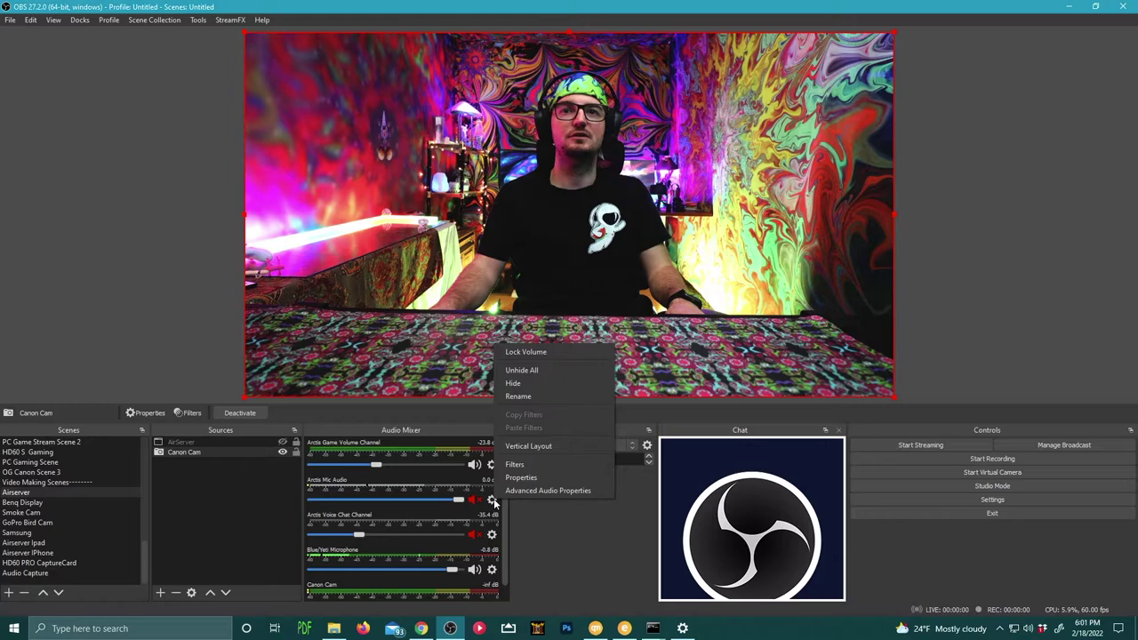
left_click(517, 493)
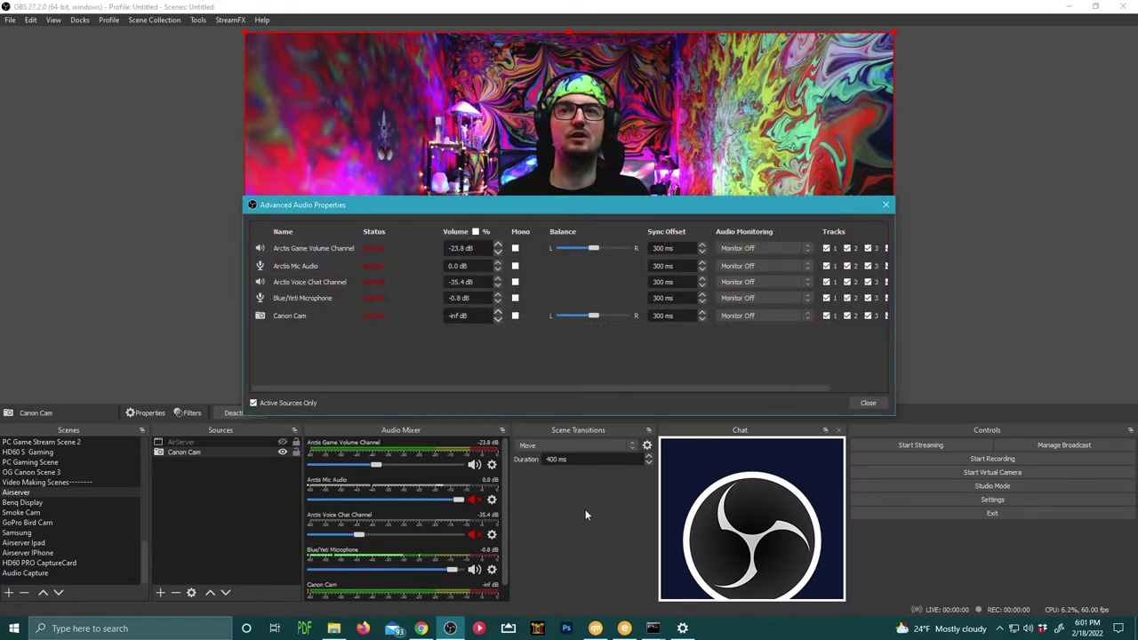
left_click_drag(689, 248, 637, 248)
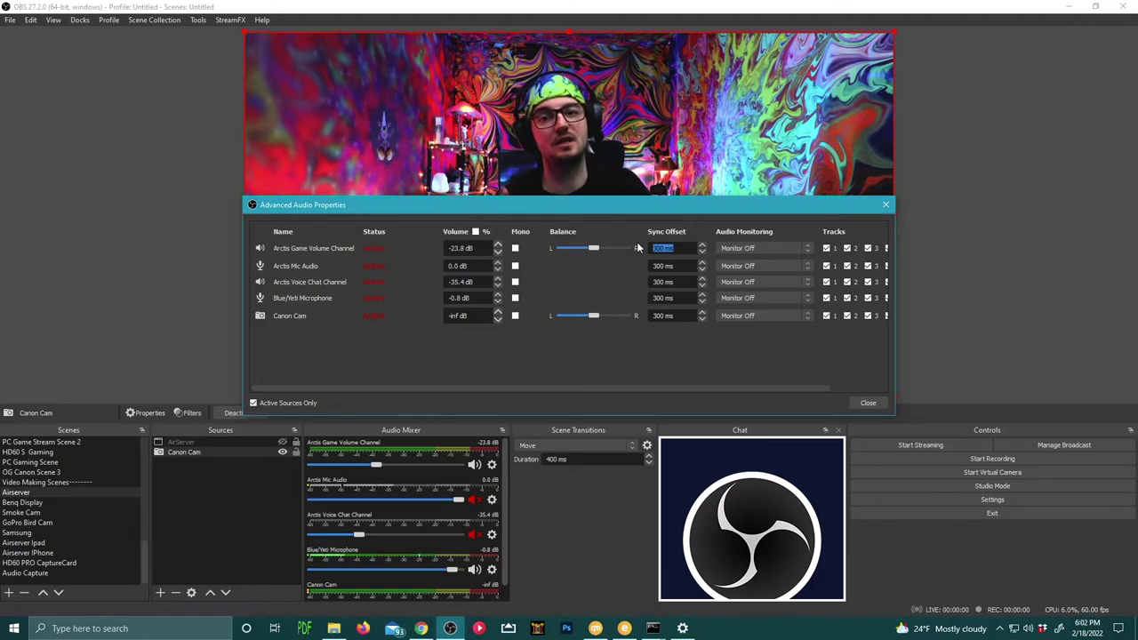
key("Tab")
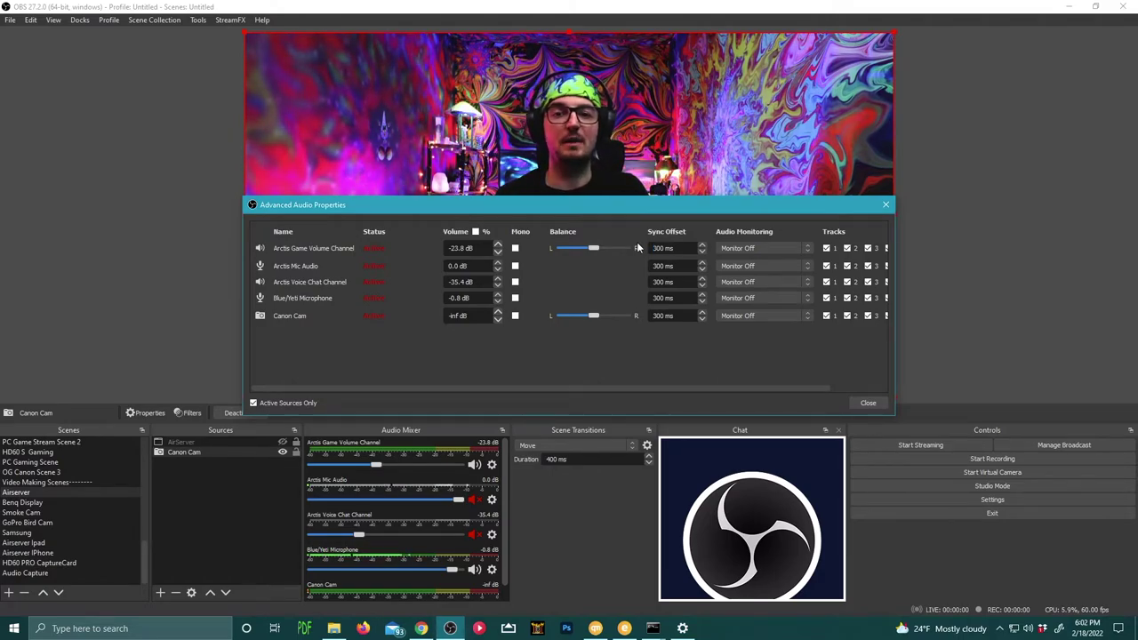